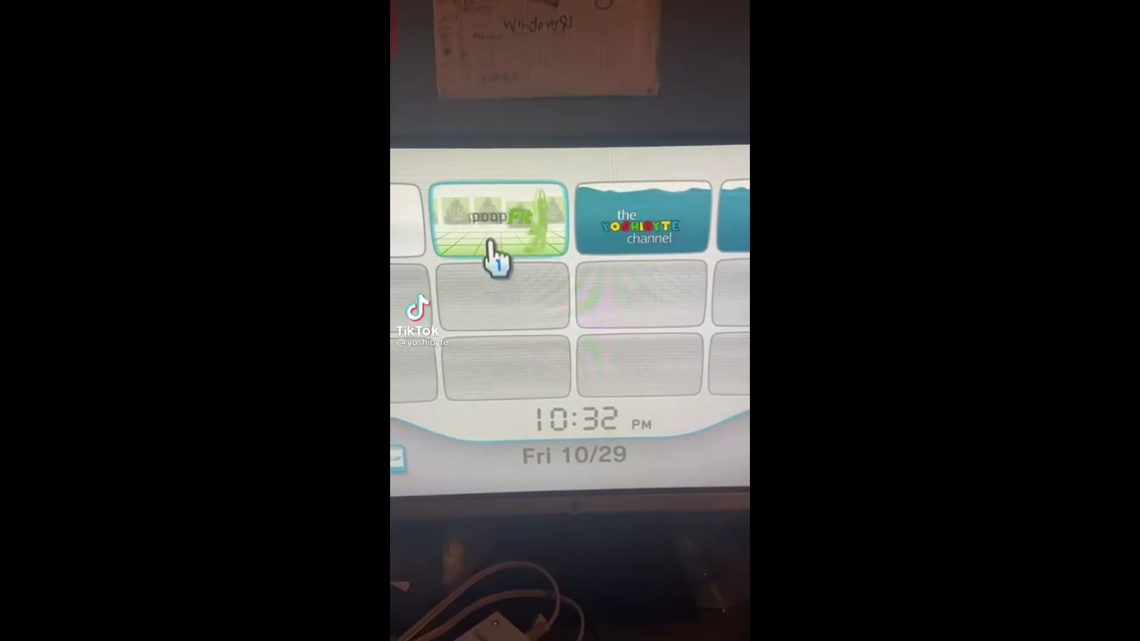
# Open the Poop Fit channel tile on the Wii Menu to view its preview screen.
pyautogui.click(494, 250)
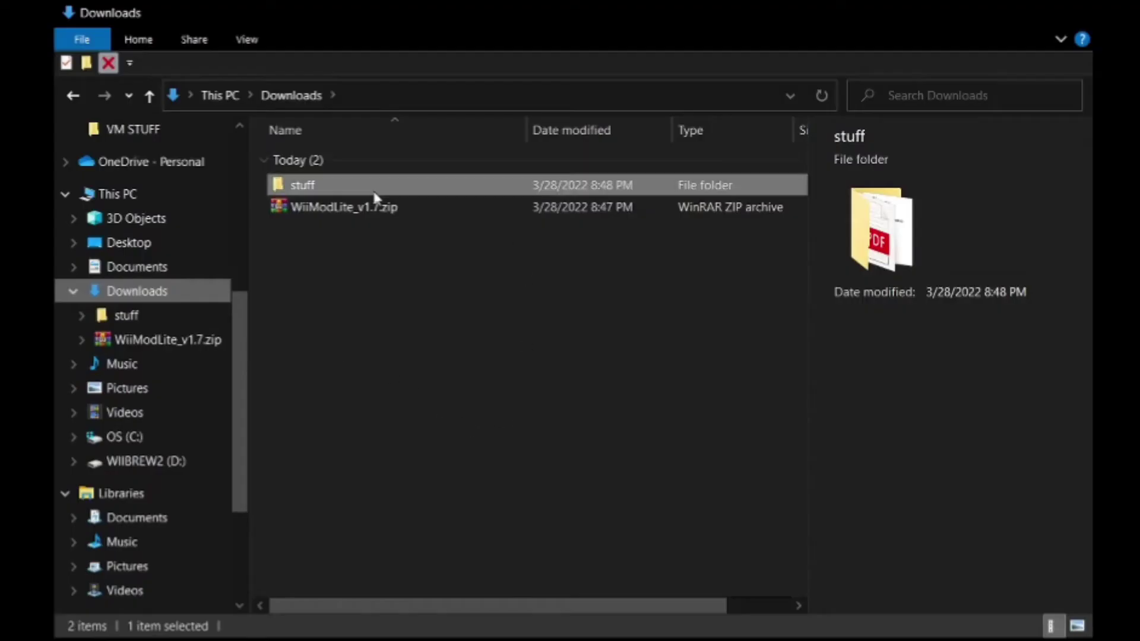
# Reveal the downloaded WiiModLite_v1.7.zip in the Downloads folder.
pyautogui.click(383, 215)
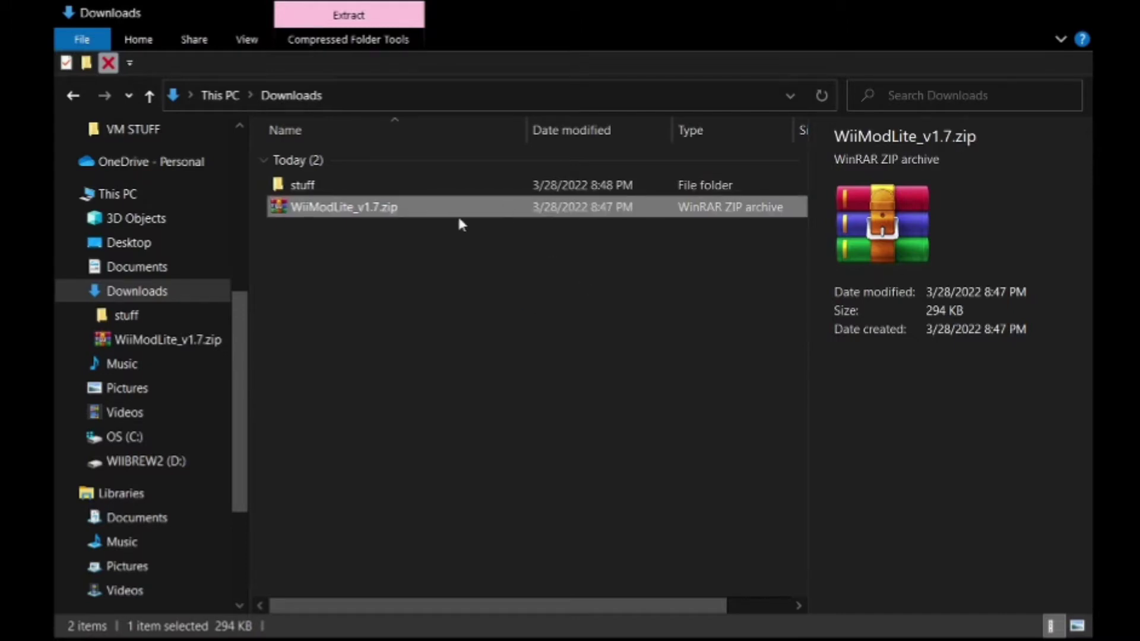
# Extract WiiModLite_v1.7.zip and browse its apps > WiiModLite folder contents.
pyautogui.doubleClick(450, 231)
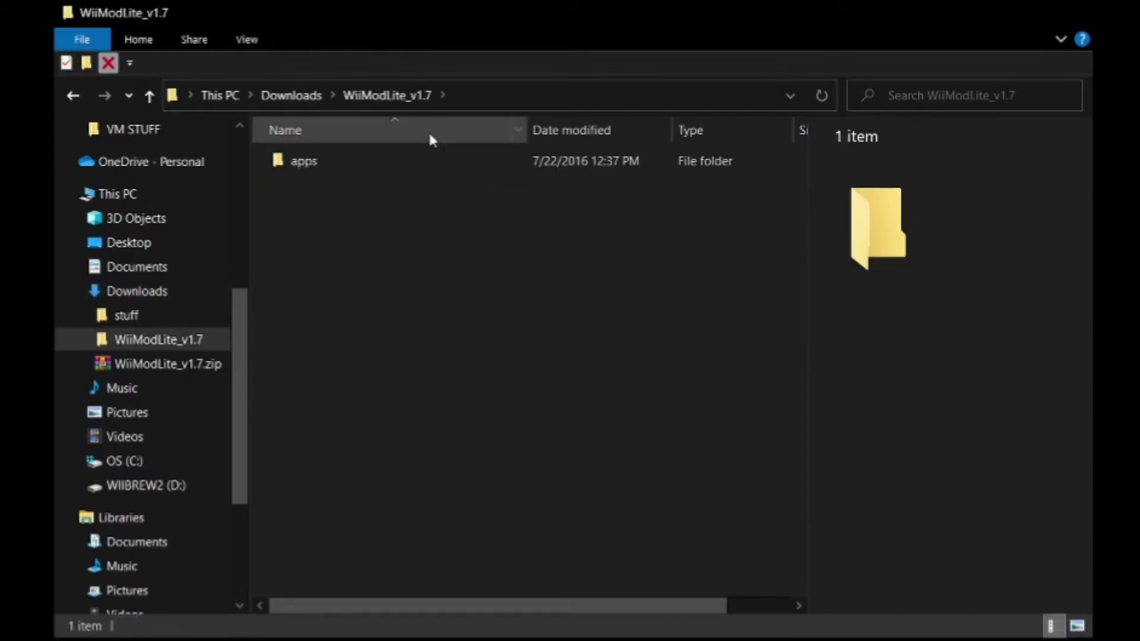
pyautogui.click(426, 164)
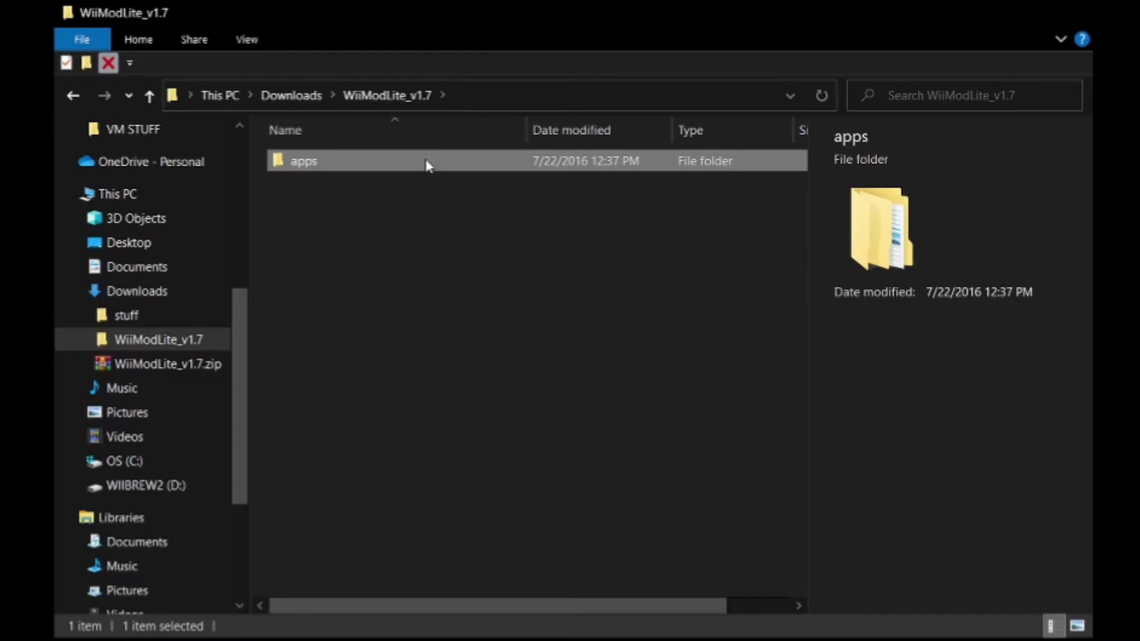
pyautogui.doubleClick(426, 163)
pyautogui.doubleClick(425, 164)
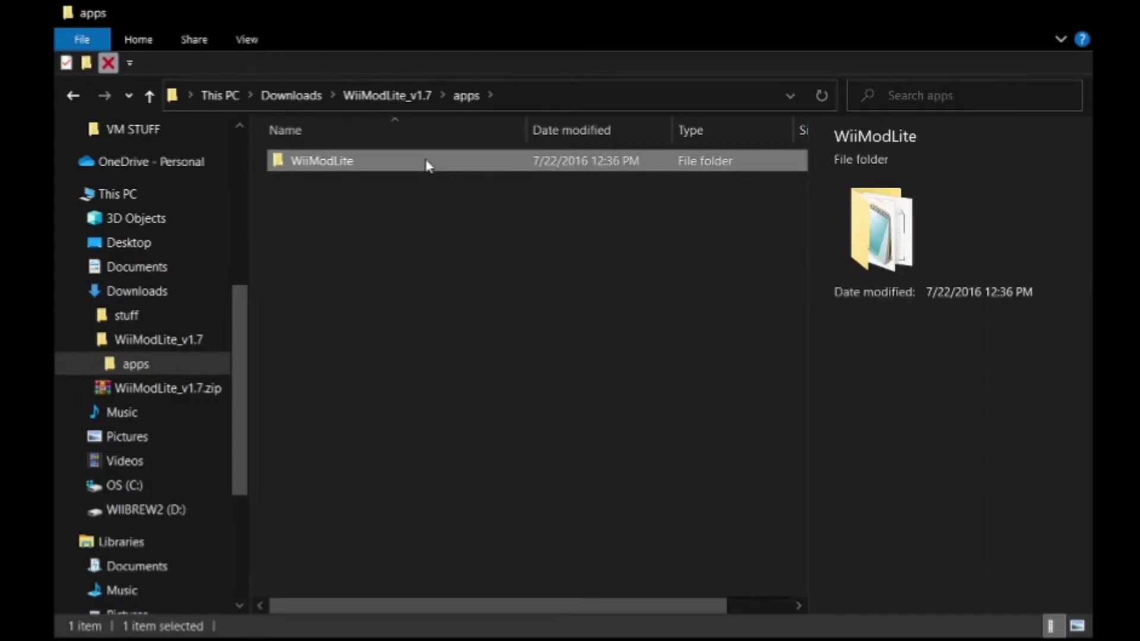
pyautogui.click(464, 98)
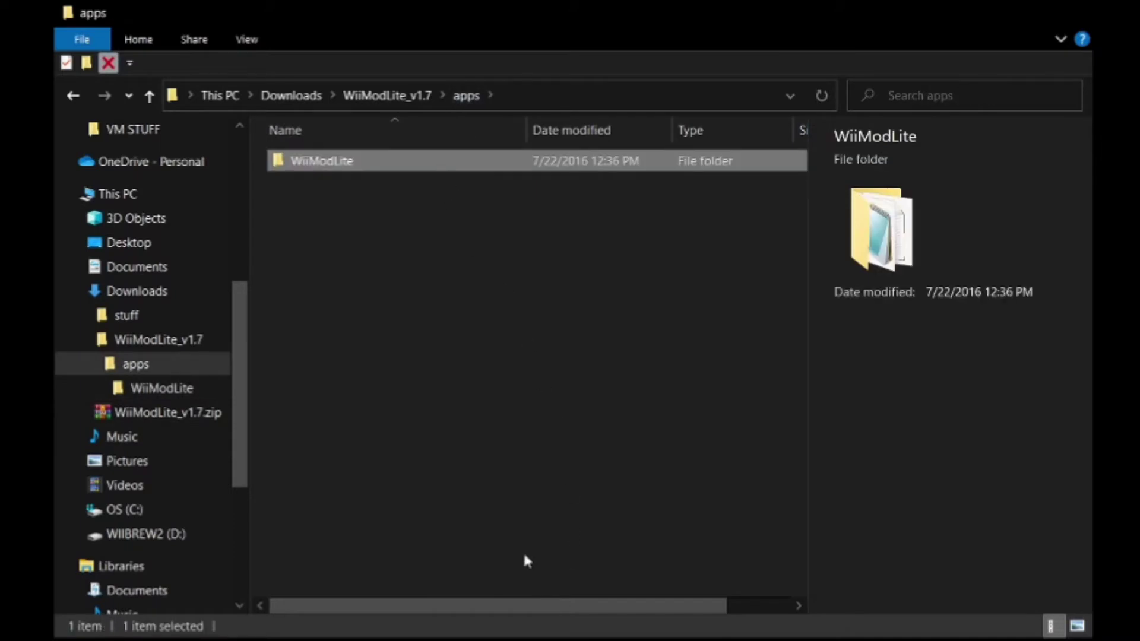
# Open the apps folder on the WIIBREW2 (D:) SD card and find WiiModLite.
pyautogui.click(189, 534)
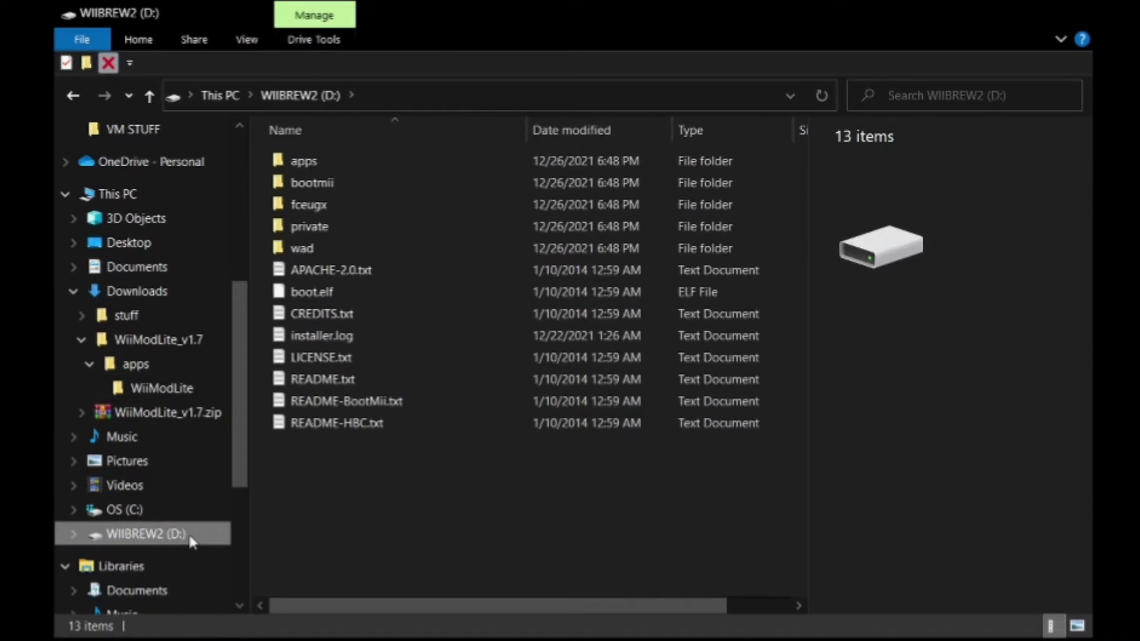
pyautogui.click(373, 159)
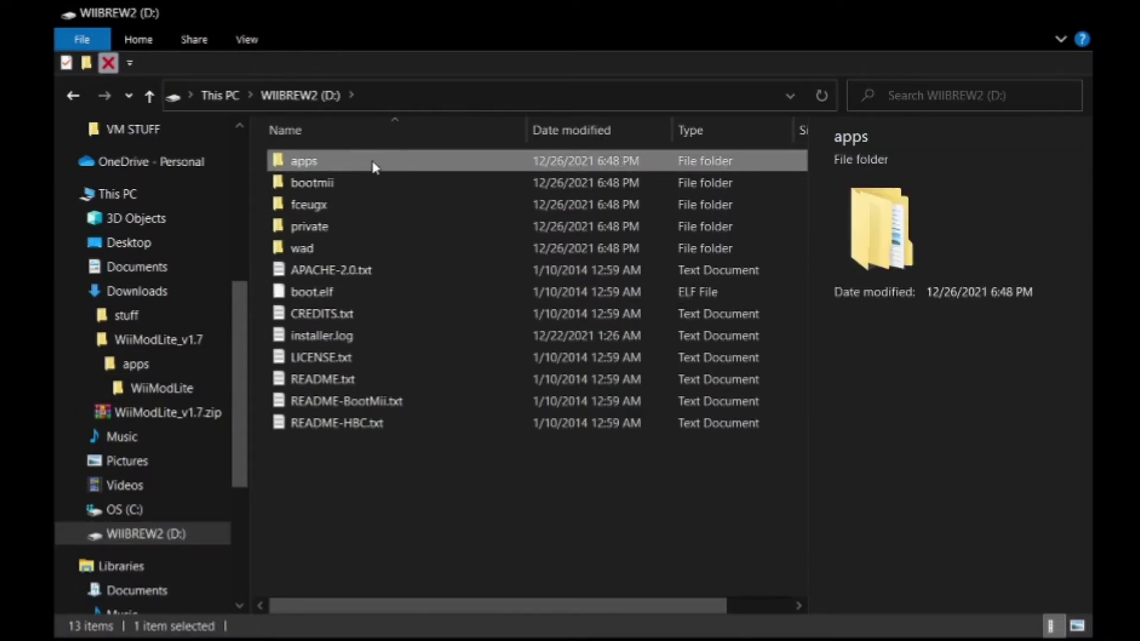
pyautogui.doubleClick(373, 159)
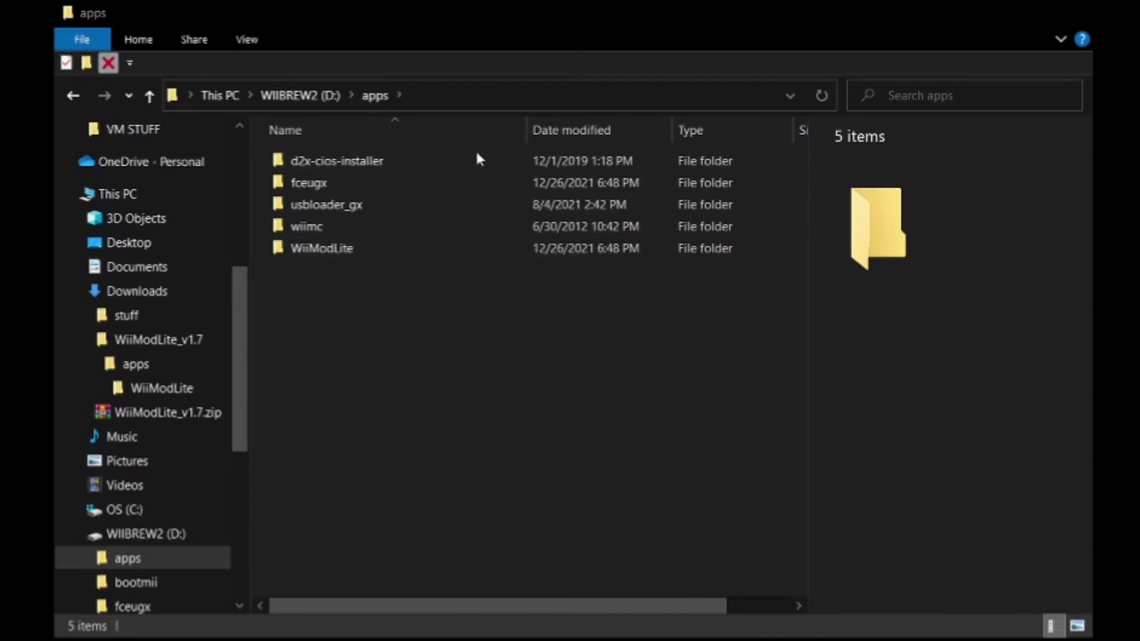
pyautogui.press('End')
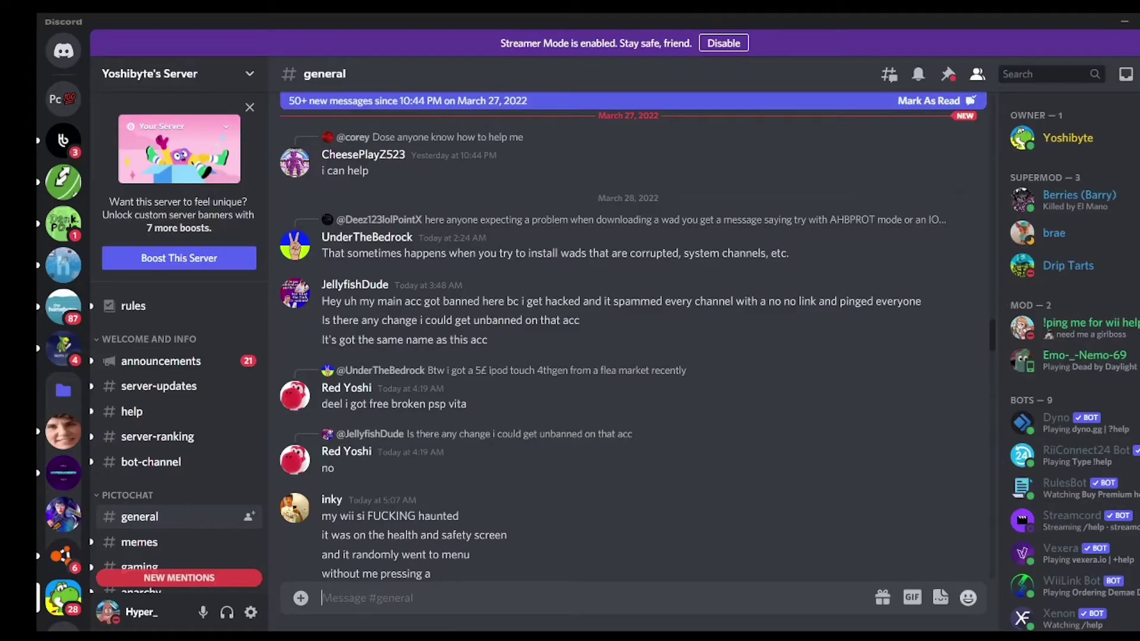
# Open the #wads-by-yoshibyte channel in the Discord server.
pyautogui.scroll(-3, 183, 495)
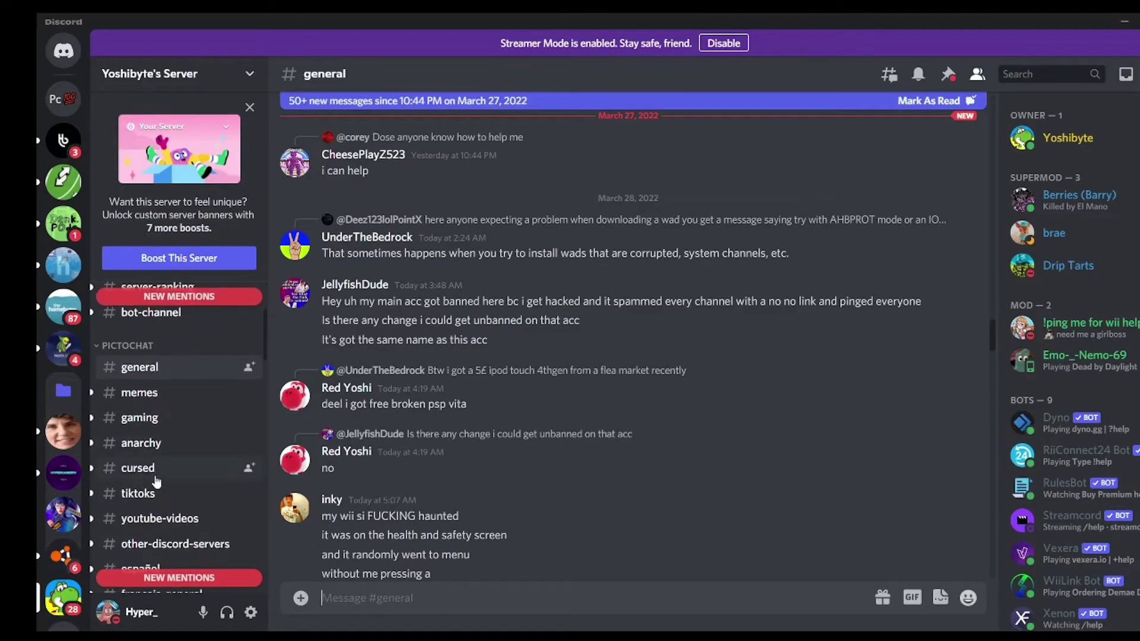
pyautogui.scroll(-3, 157, 481)
pyautogui.scroll(-6, 158, 481)
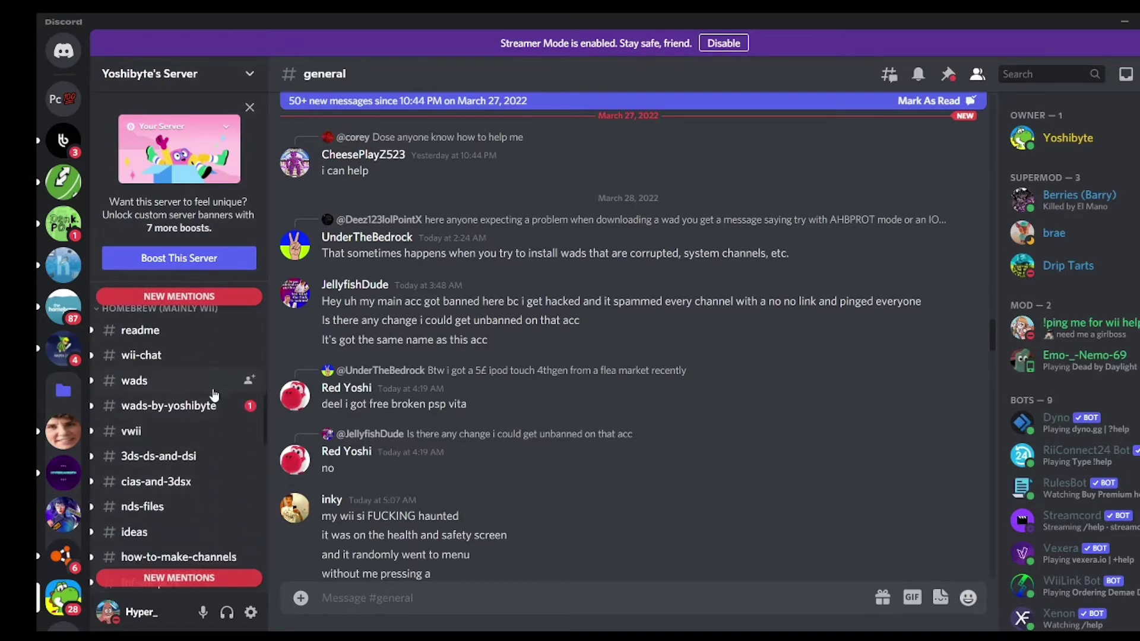
pyautogui.click(215, 404)
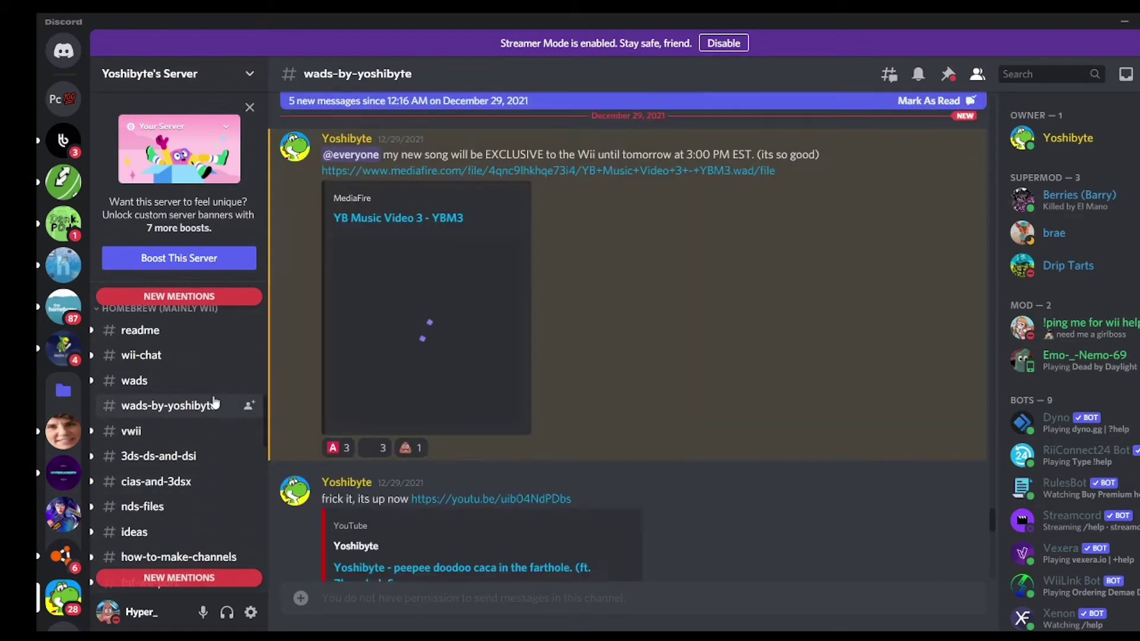
# Find the Hong Kong 97 post and download Hong Kong 97 - HG97.wad from MediaFire.
pyautogui.scroll(-2, 617, 436)
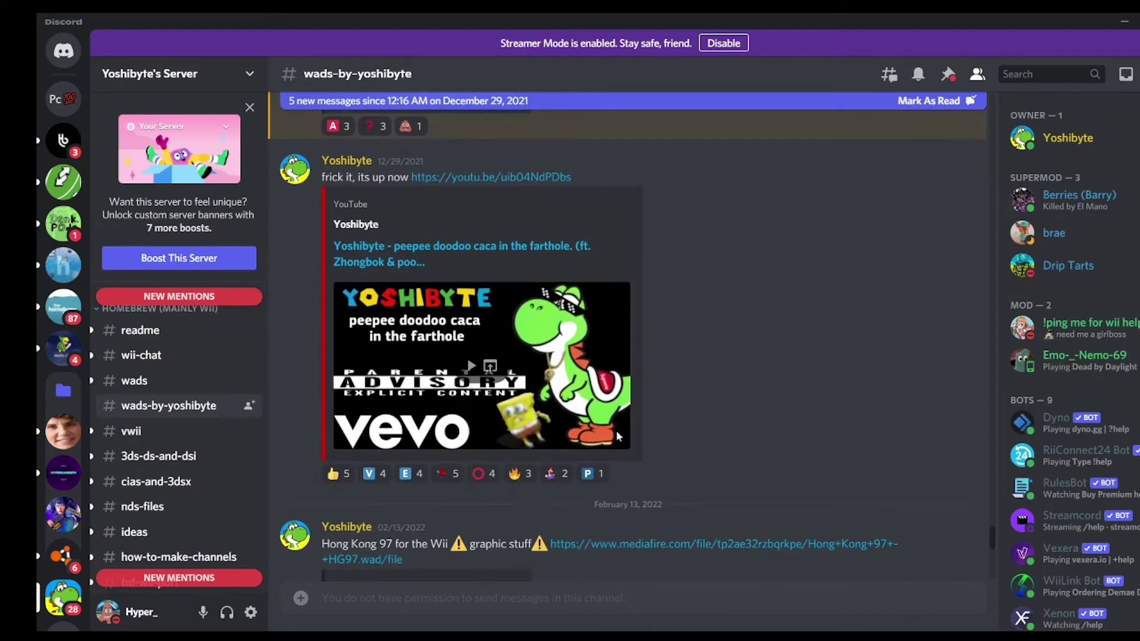
pyautogui.scroll(-3, 616, 437)
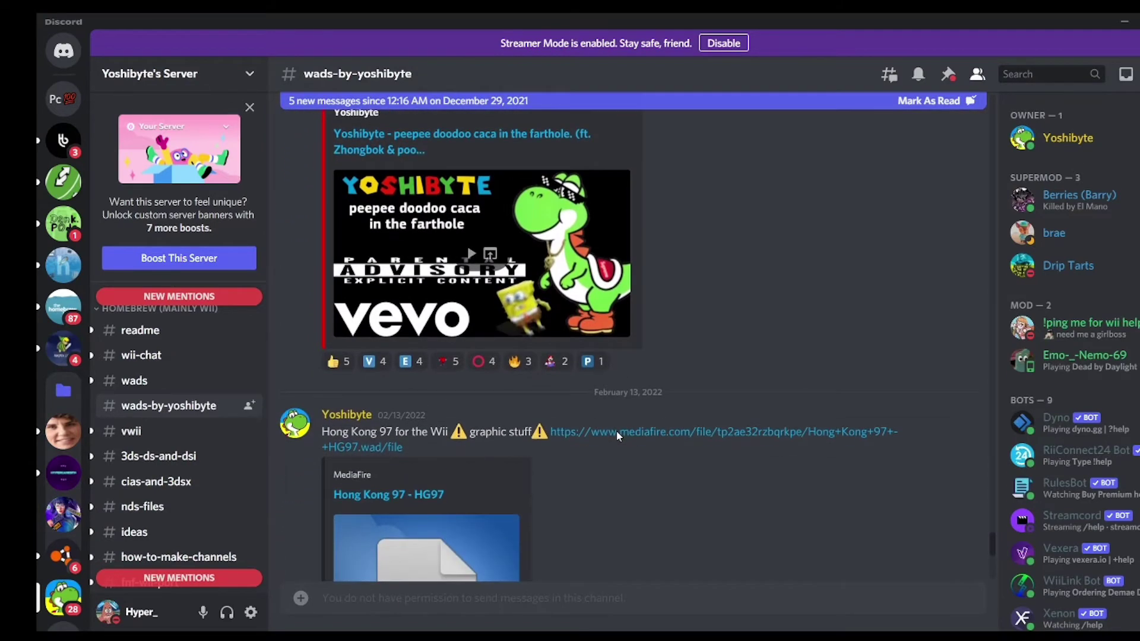
pyautogui.scroll(-3, 608, 401)
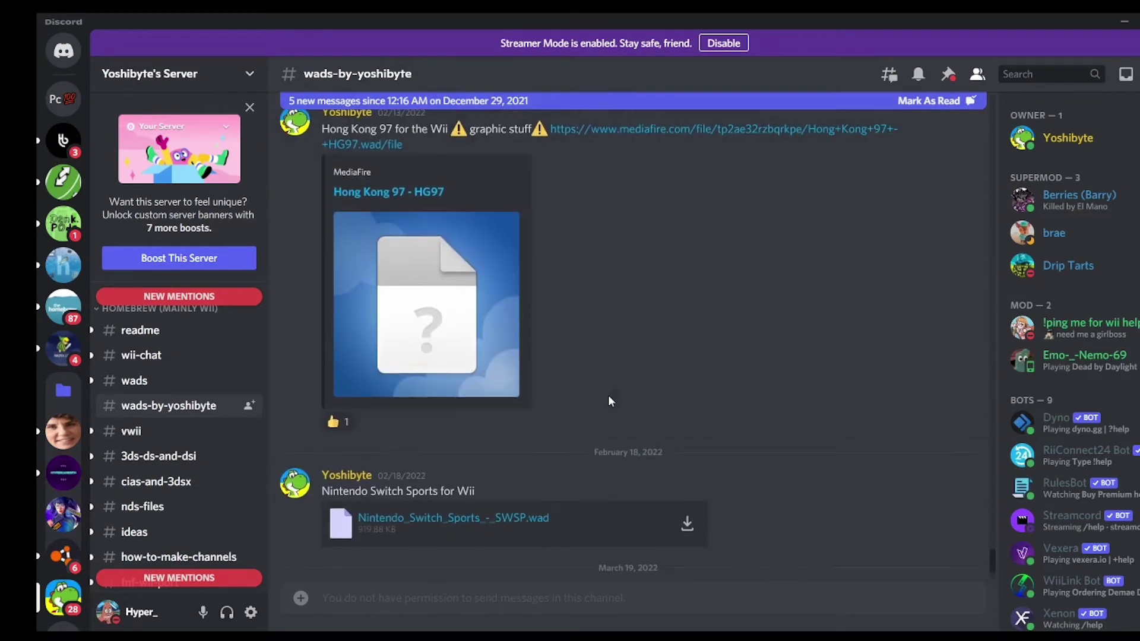
pyautogui.scroll(-2, 609, 401)
pyautogui.scroll(-1, 608, 394)
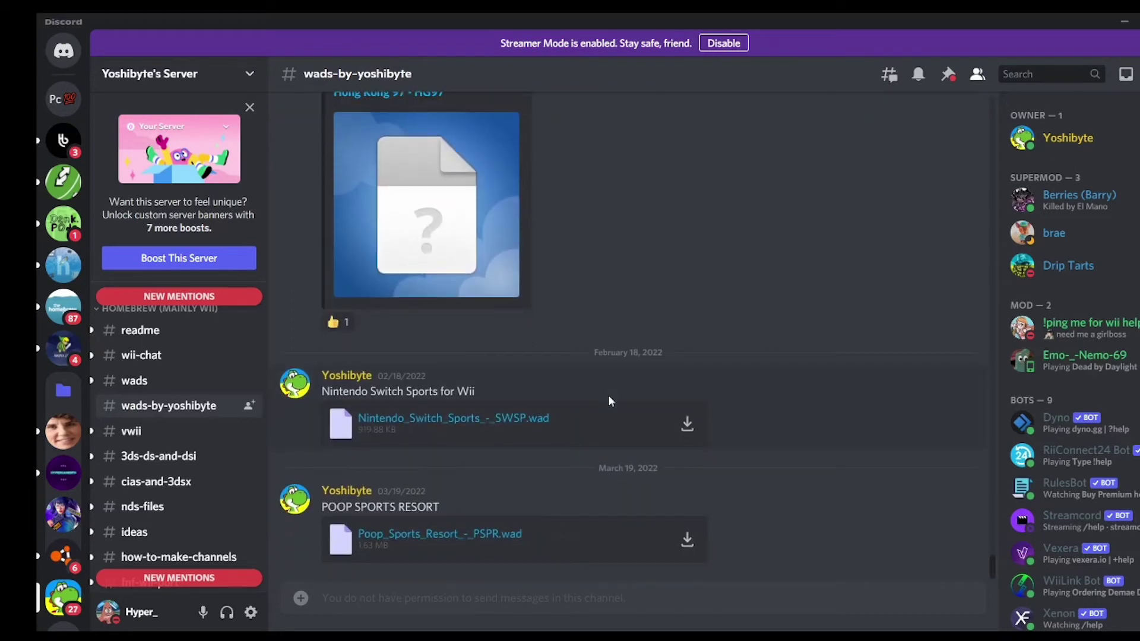
pyautogui.scroll(4, 608, 394)
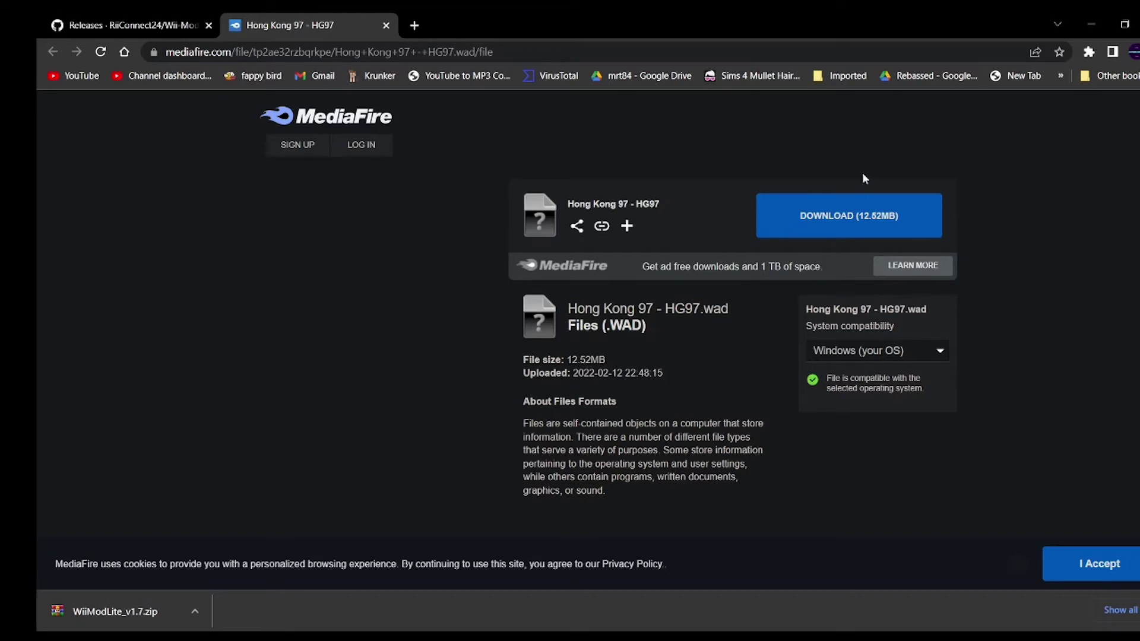
pyautogui.click(853, 218)
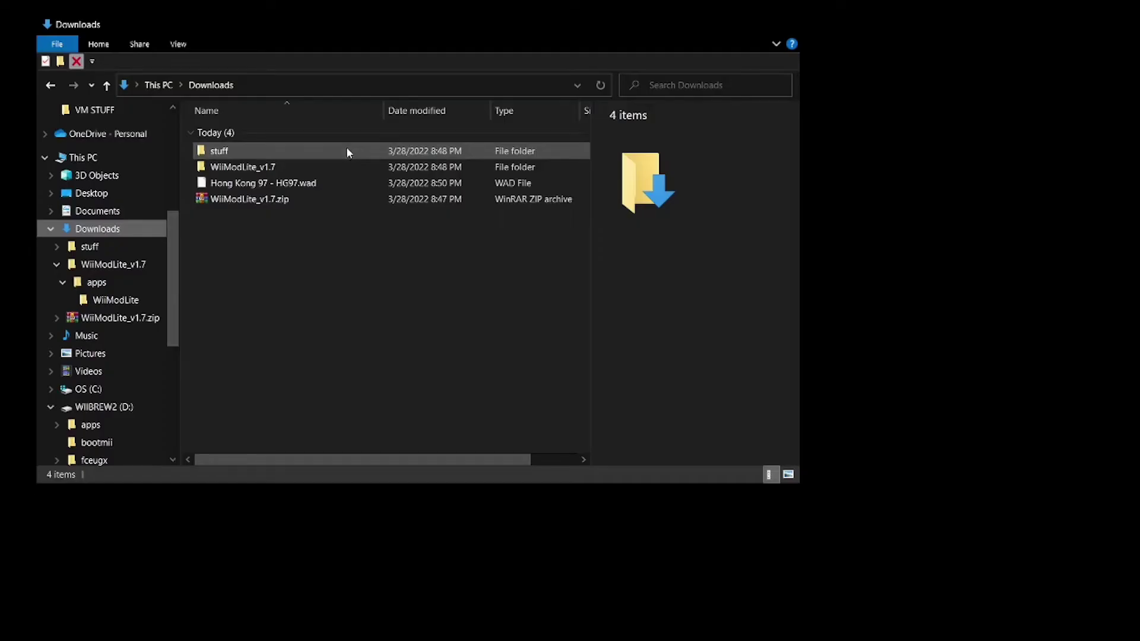
# Select the Hong Kong 97 WAD in Downloads, then open WIIBREW2 (D:)'s wad folder.
pyautogui.click(352, 181)
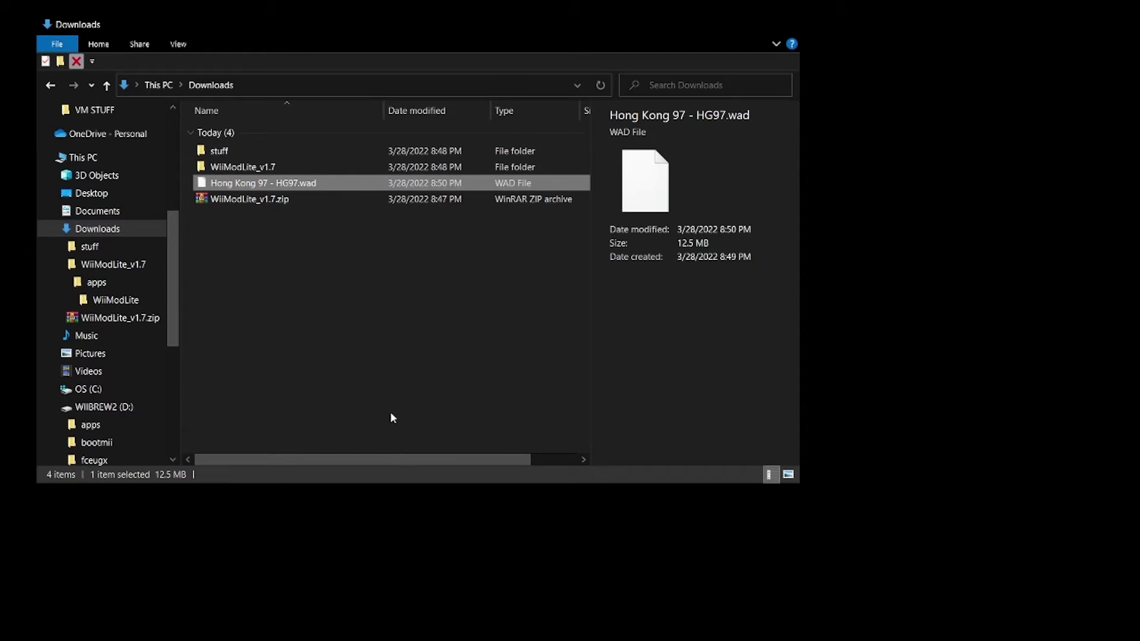
pyautogui.scroll(-2, 149, 383)
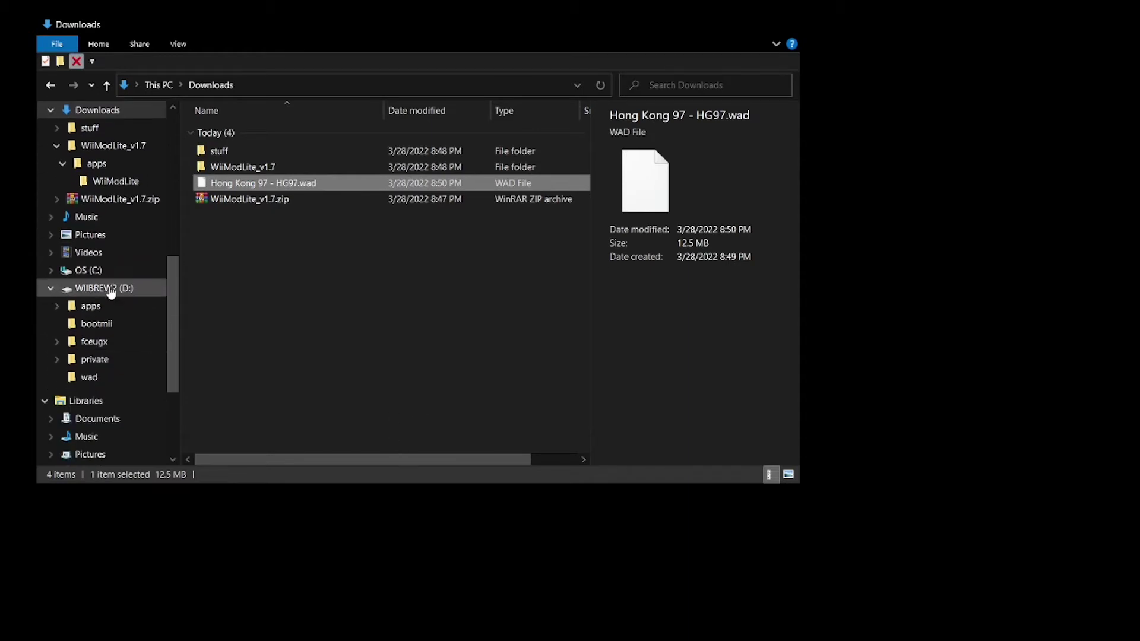
pyautogui.click(111, 289)
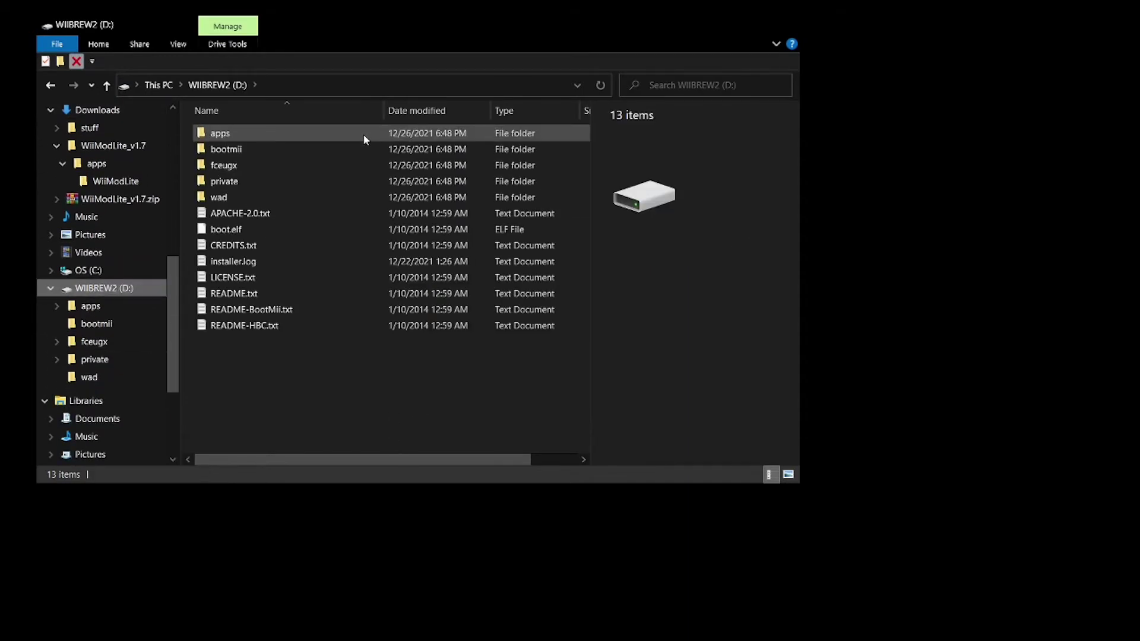
pyautogui.doubleClick(307, 199)
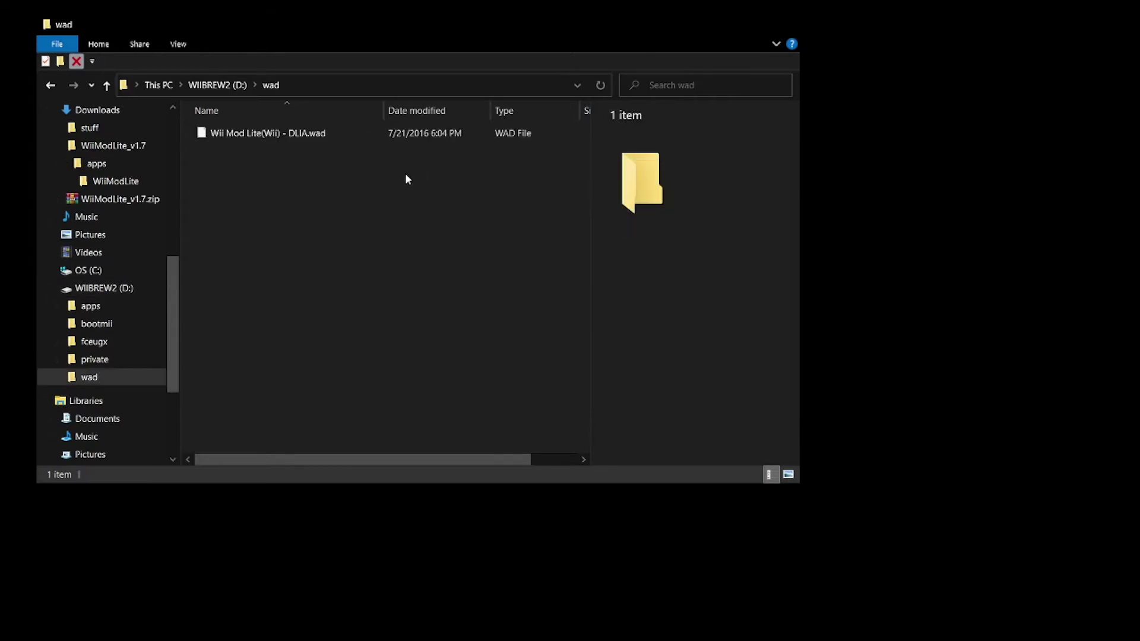
pyautogui.moveTo(382, 156); pyautogui.dragTo(386, 134)
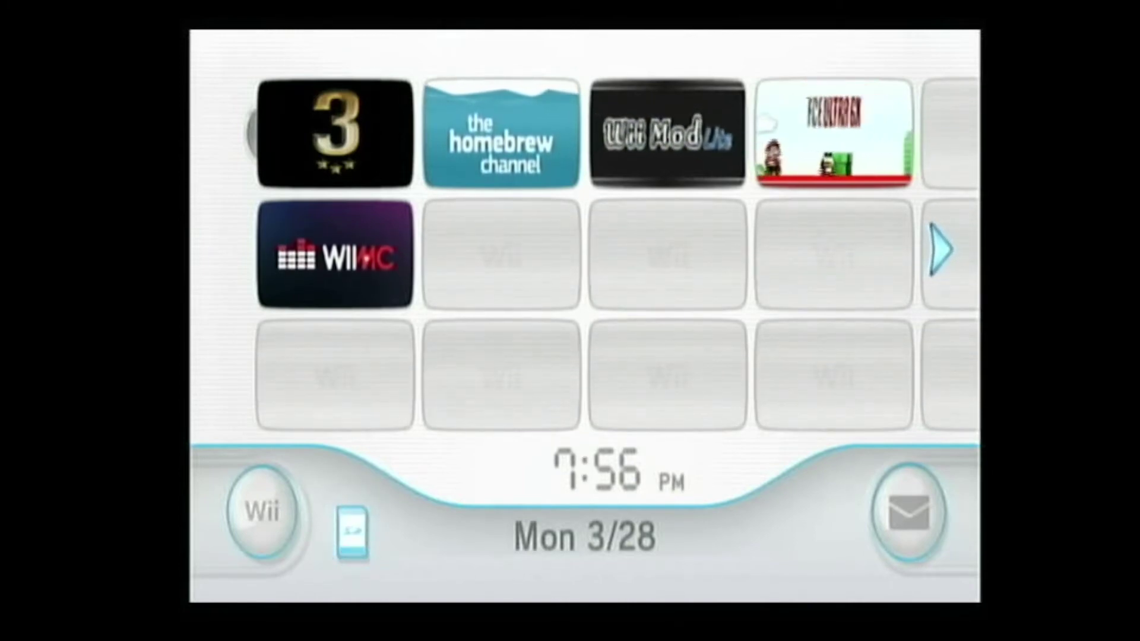
# Launch the Homebrew Channel from the Wii Menu to see its app list.
pyautogui.click(573, 145)
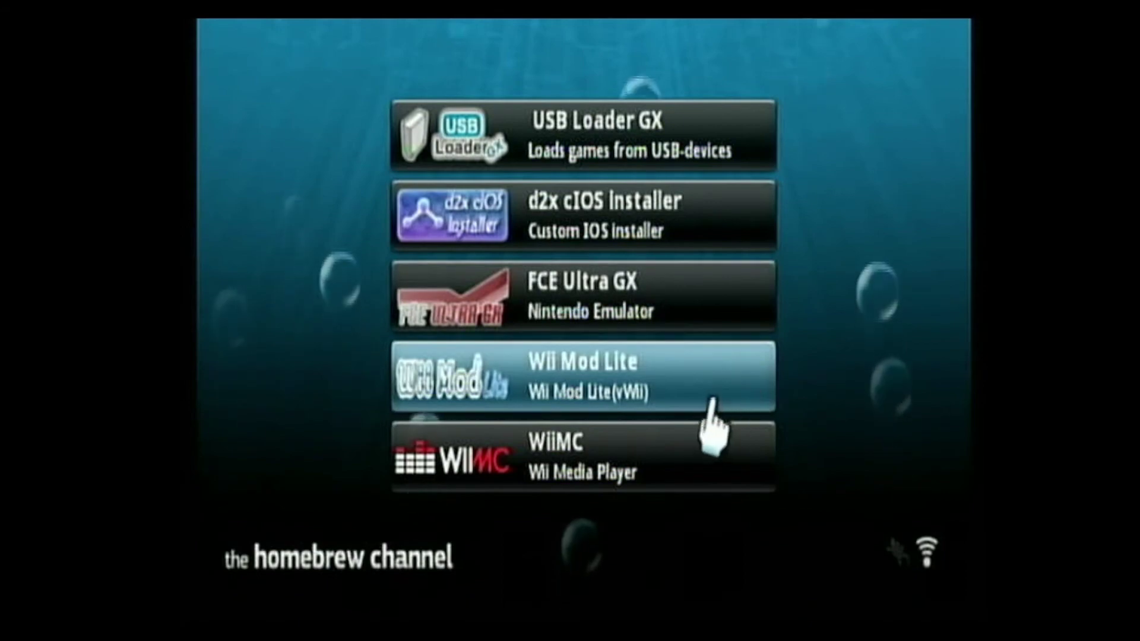
# Load Wii Mod Lite and open WAD Manager with Wii SD Slot as the source.
pyautogui.click(688, 374)
pyautogui.click(611, 478)
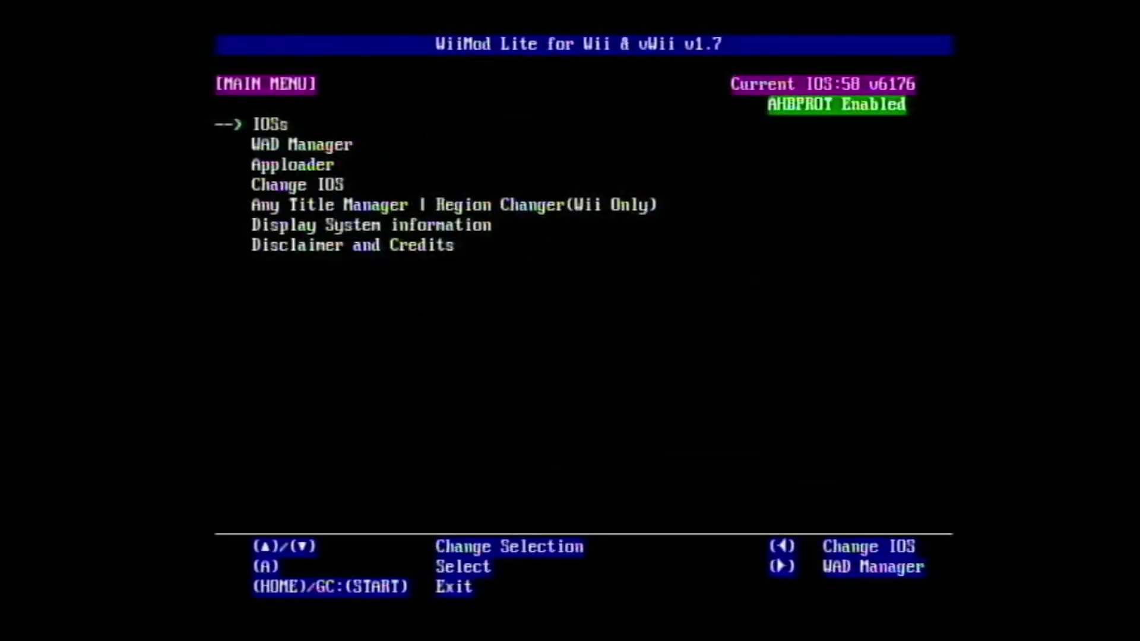
pyautogui.press('Down')
pyautogui.press('Down')
pyautogui.press('Down')
pyautogui.press('Up')
pyautogui.press('Up')
pyautogui.press('Return')
pyautogui.press('Right')
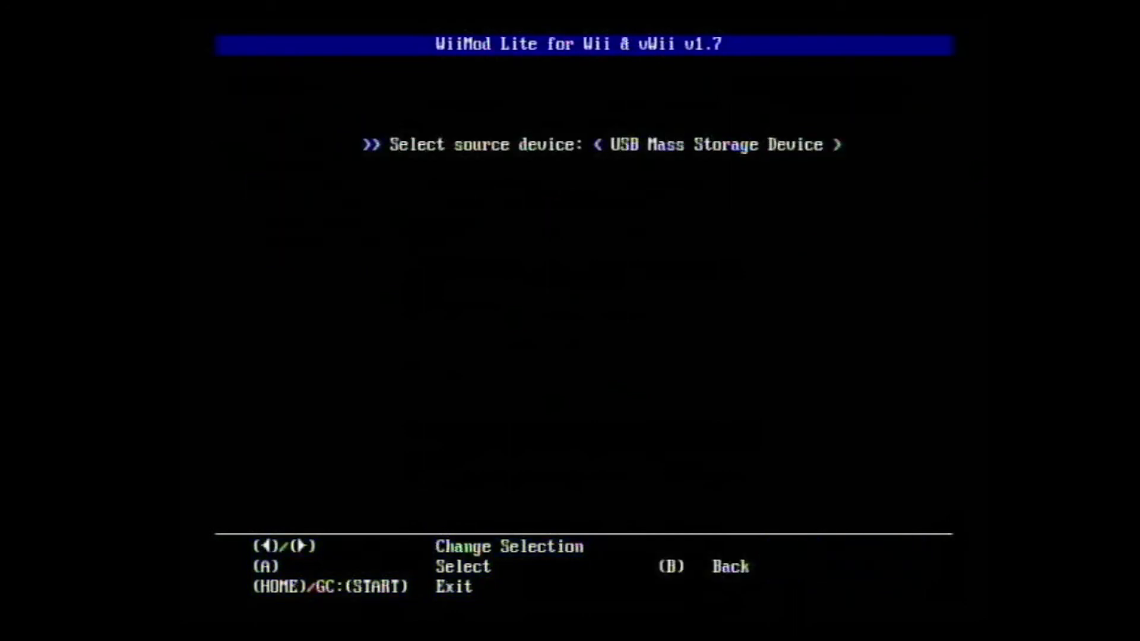
pyautogui.press('Left')
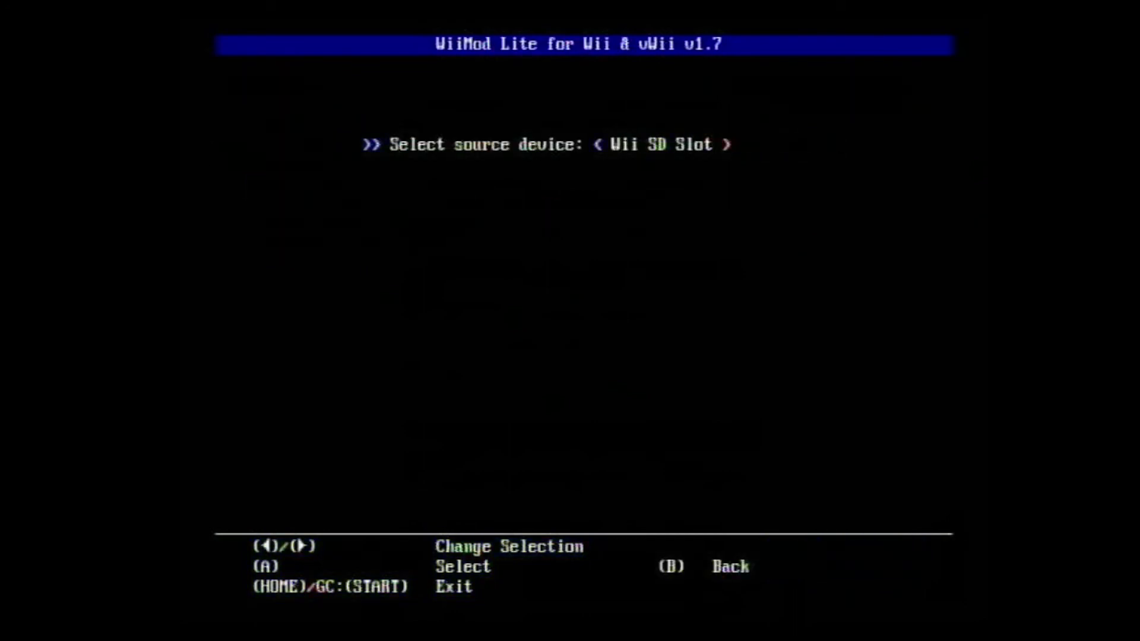
pyautogui.press('Return')
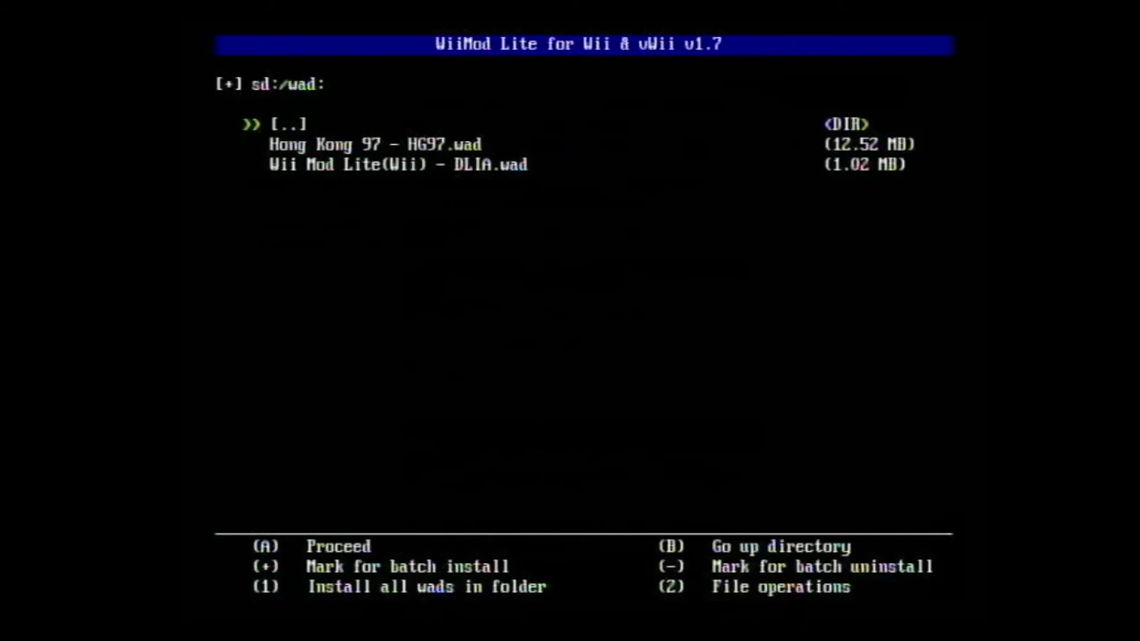
# Install Hong Kong 97 - HG97.wad, then exit WiiMod Lite to the Homebrew Channel.
pyautogui.press('Down')
pyautogui.press('a')
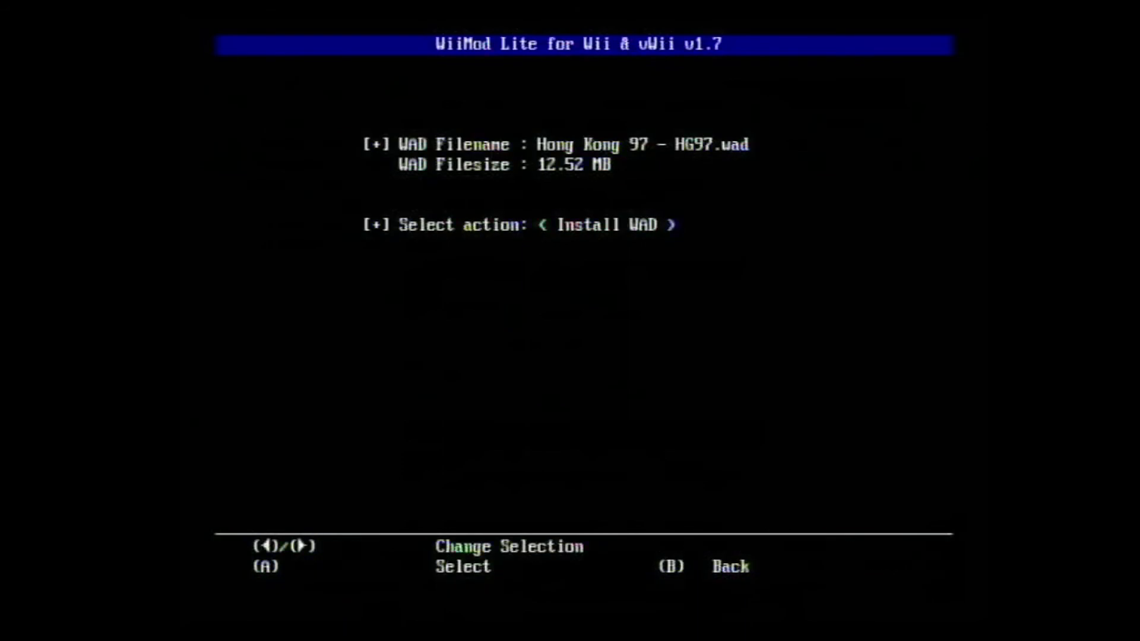
pyautogui.press('a')
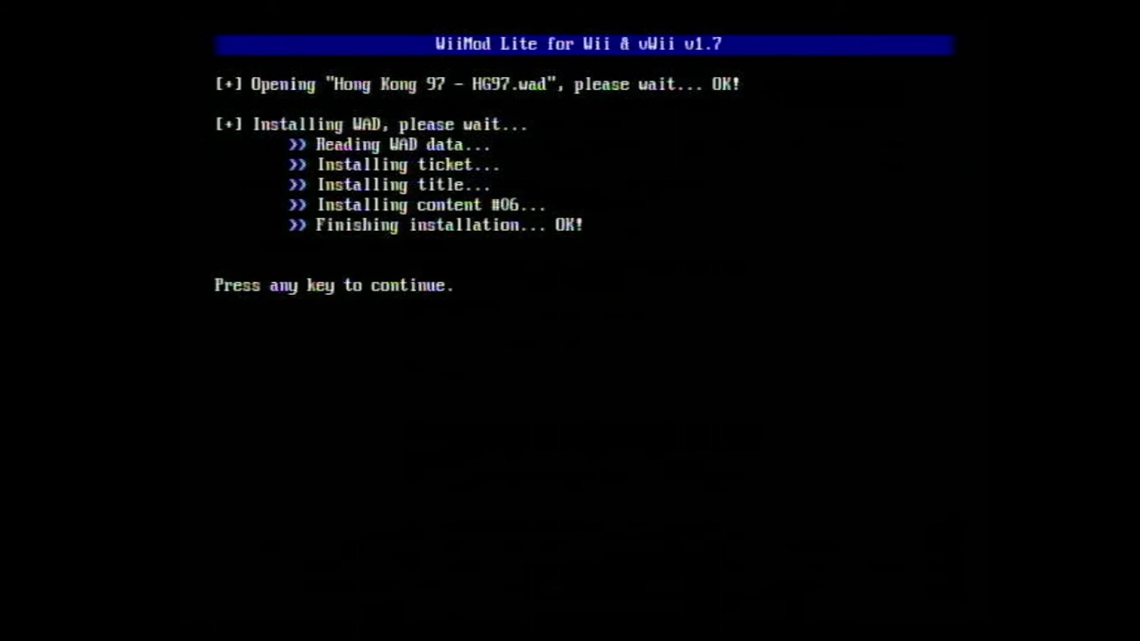
pyautogui.press('a')
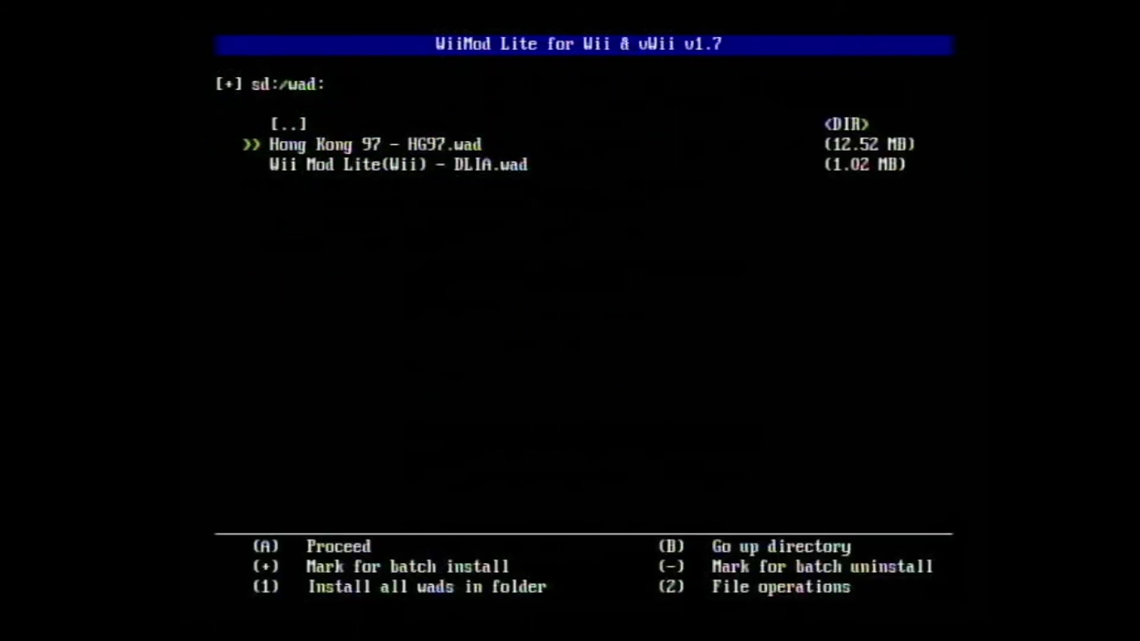
pyautogui.press('Home')
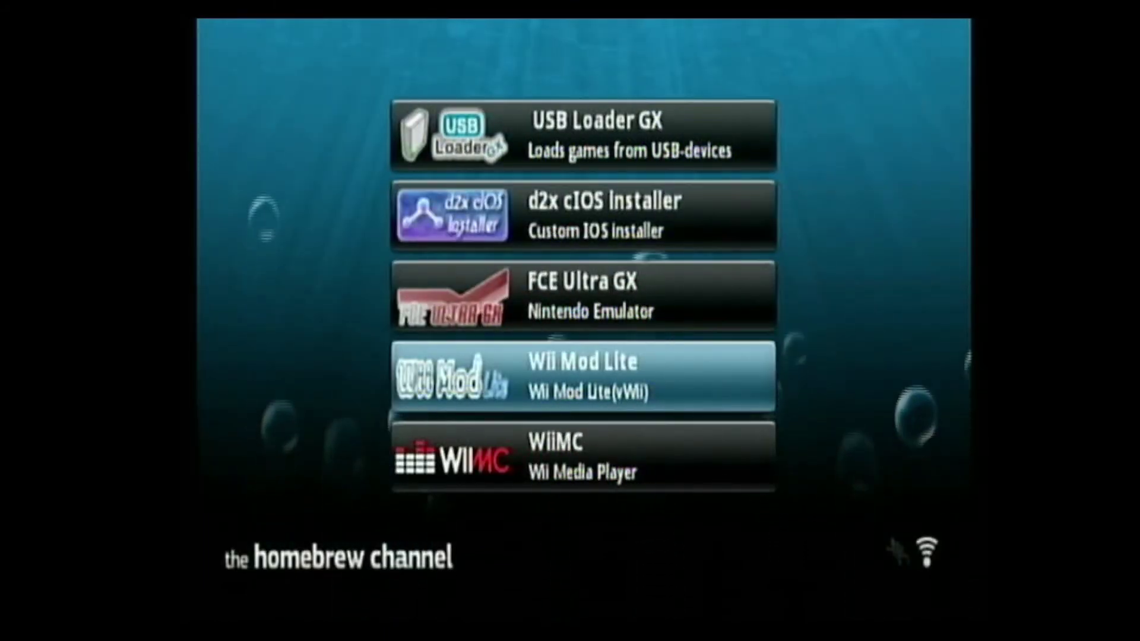
# Exit to the System Menu and start the new Hong Kong 97 channel.
pyautogui.press('Home')
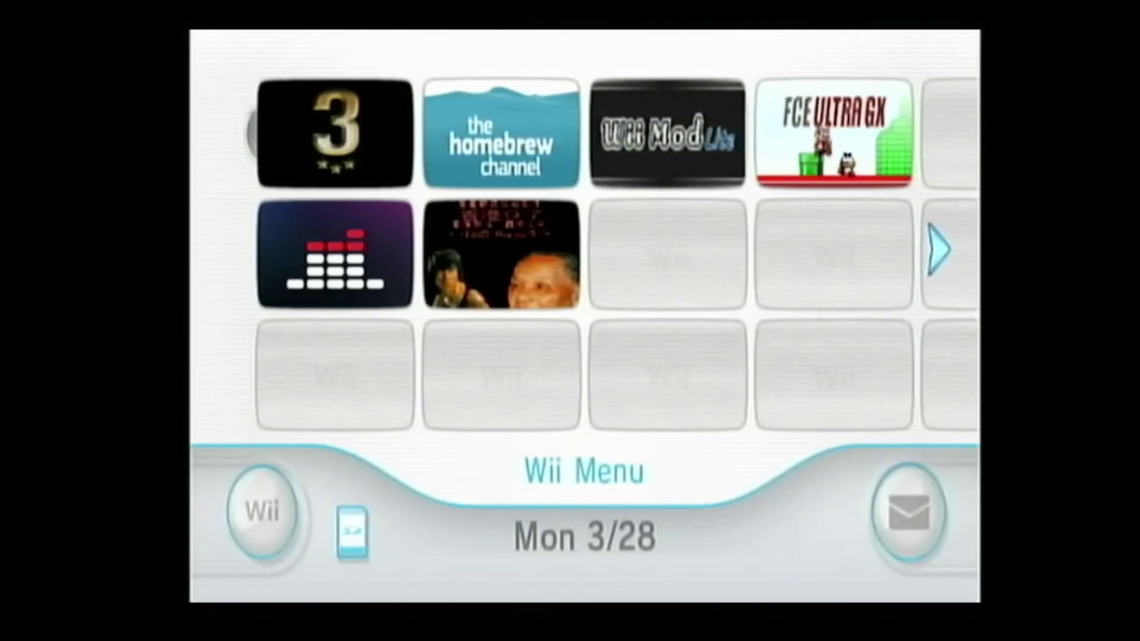
pyautogui.click(536, 267)
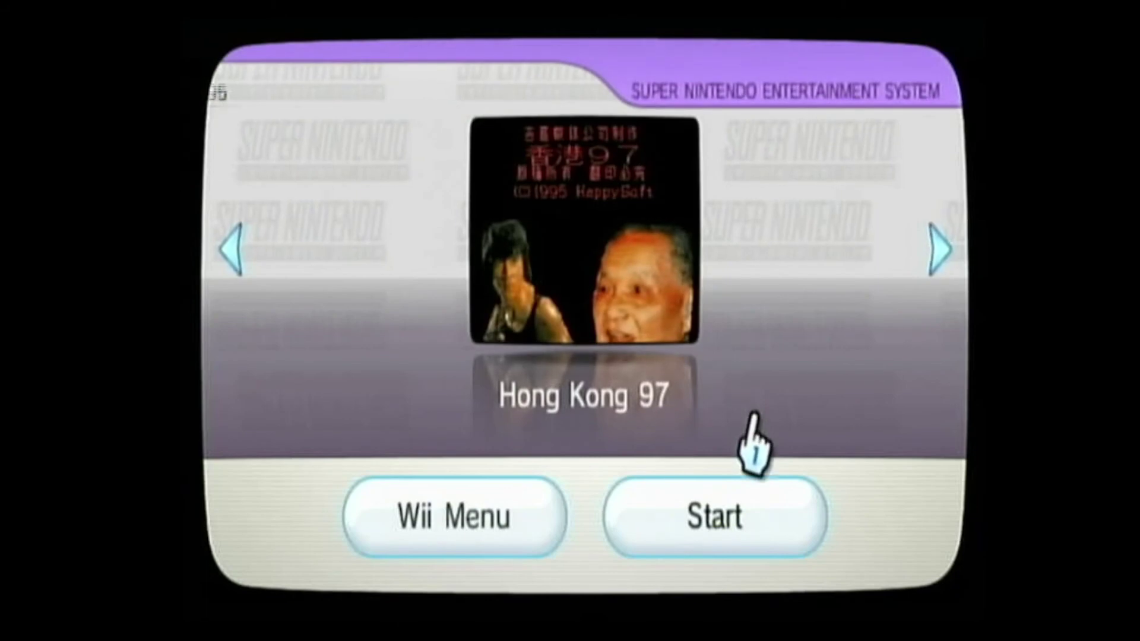
pyautogui.click(797, 503)
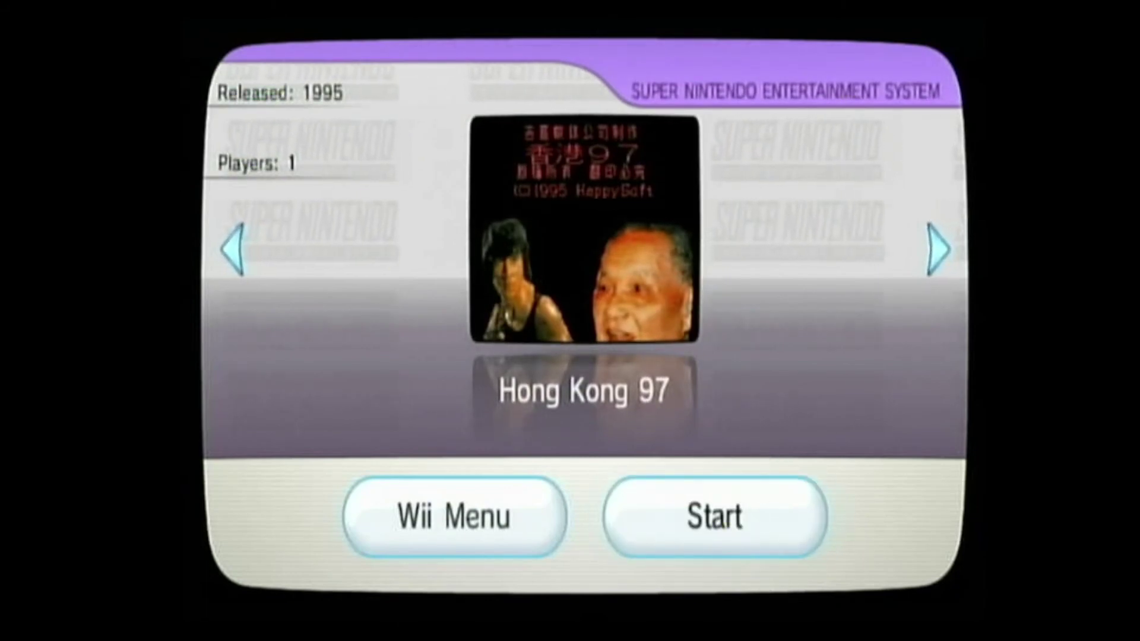